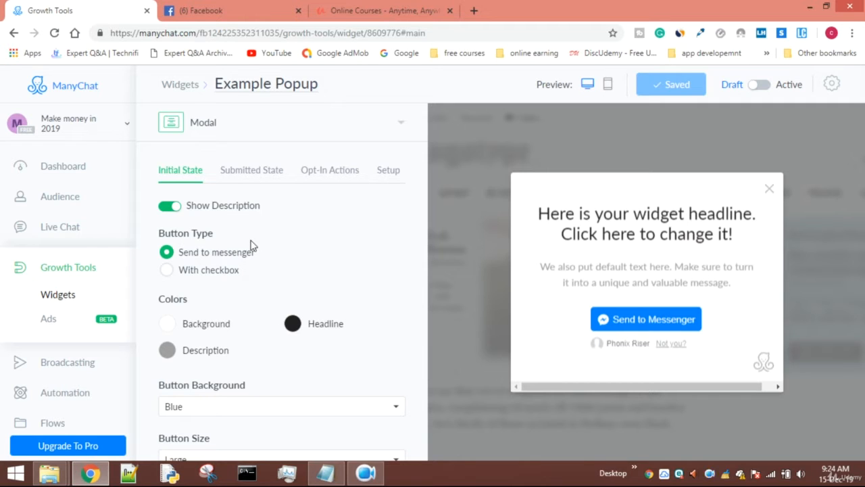
left_click(366, 473)
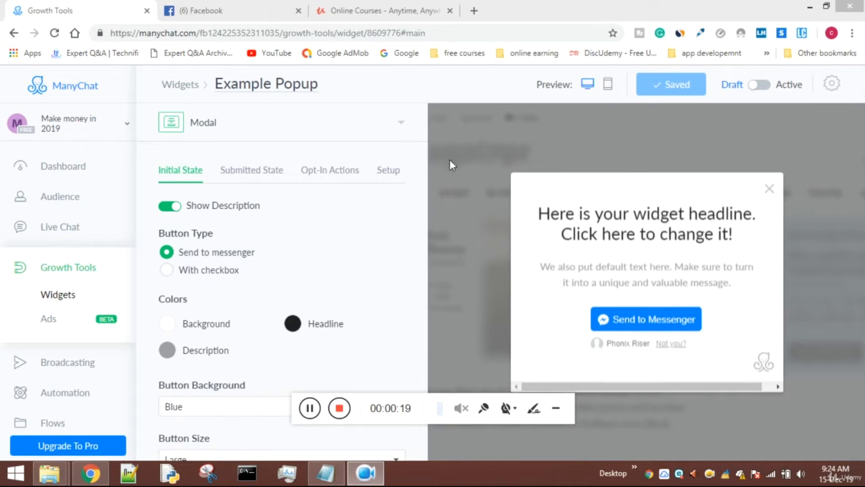
left_click(390, 12)
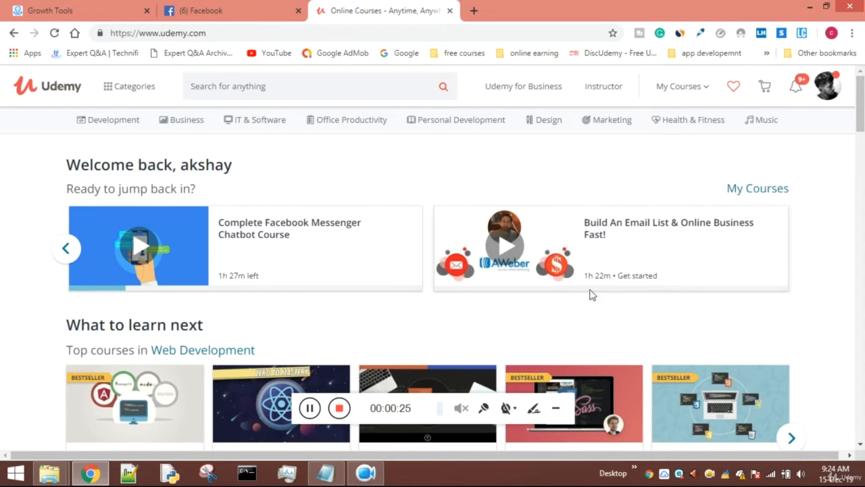
left_click(82, 5)
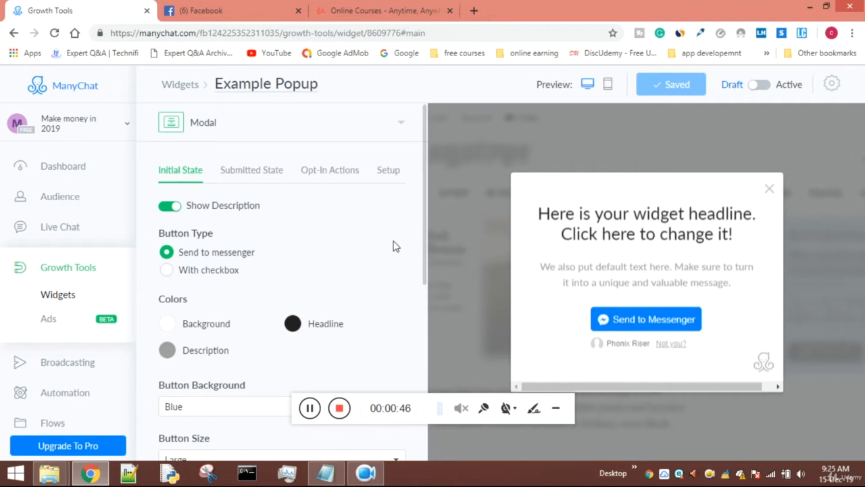
left_click(558, 411)
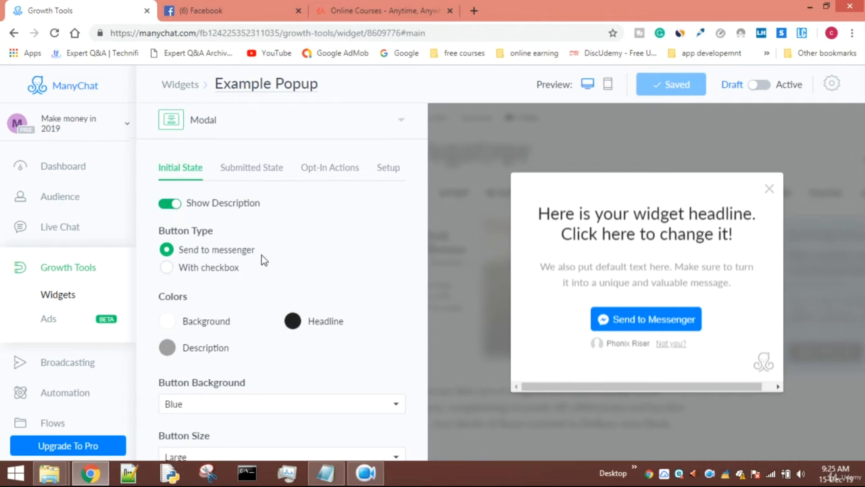
Upload the css image from the chatbottutorial folder as the Example Popup's initial state image
scroll(259, 262, "down", 2)
scroll(332, 295, "down", 3)
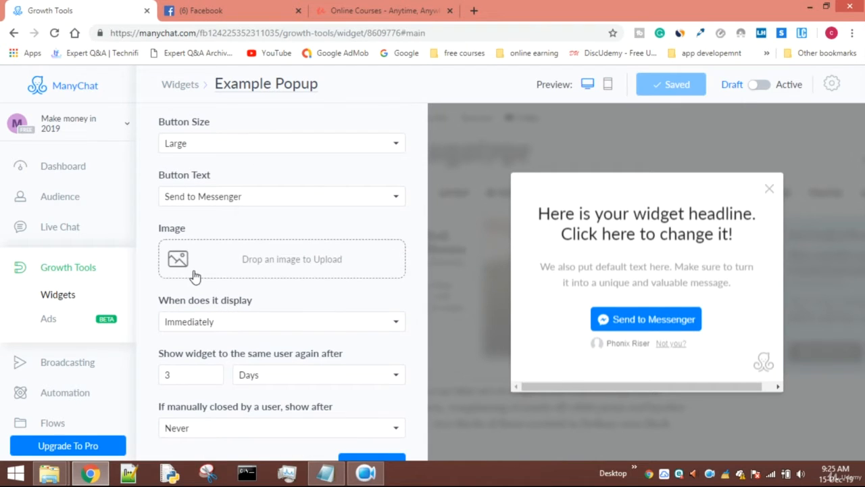
left_click(194, 276)
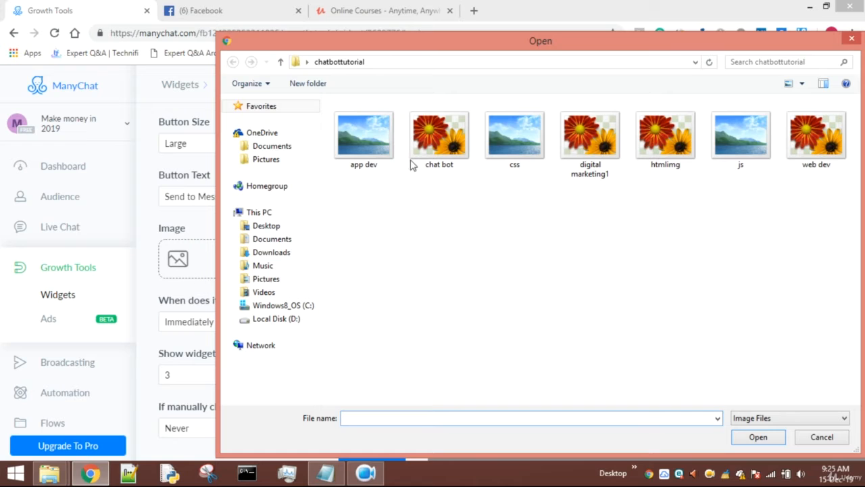
left_click(520, 140)
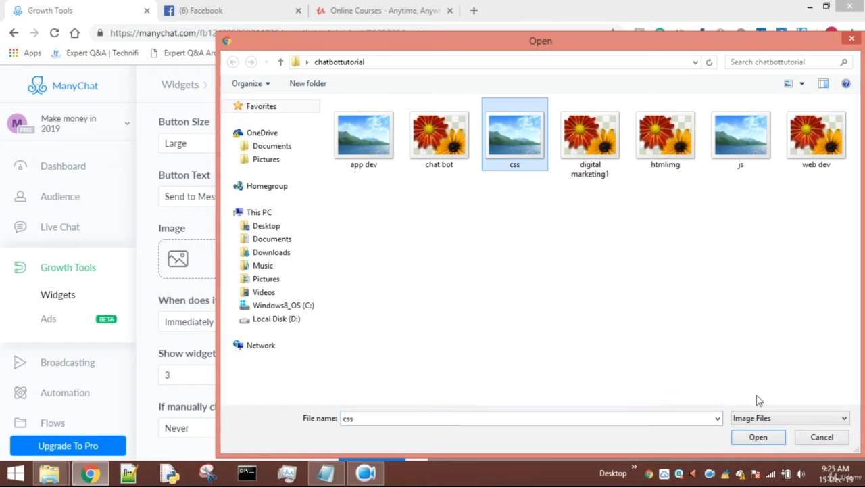
left_click(757, 437)
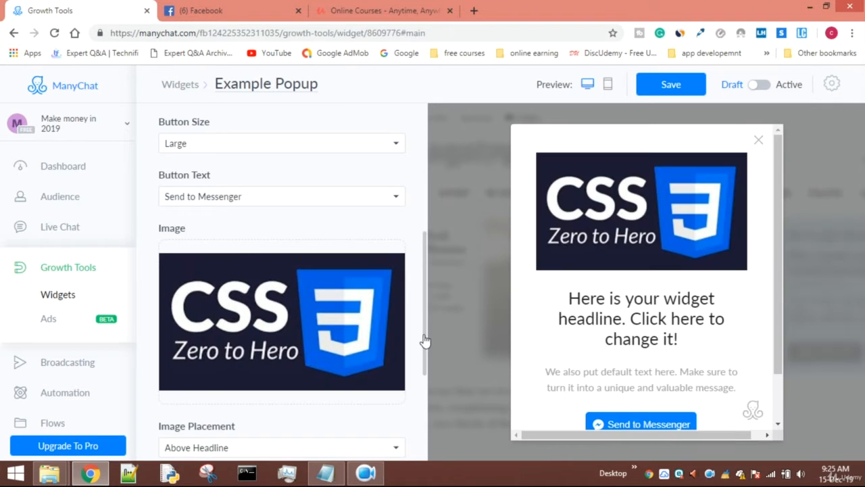
Set the popup's image placement to Below Description
mouse_move(778, 241)
left_mouse_down()
mouse_move(779, 305)
mouse_move(786, 242)
left_mouse_up()
left_click(216, 448)
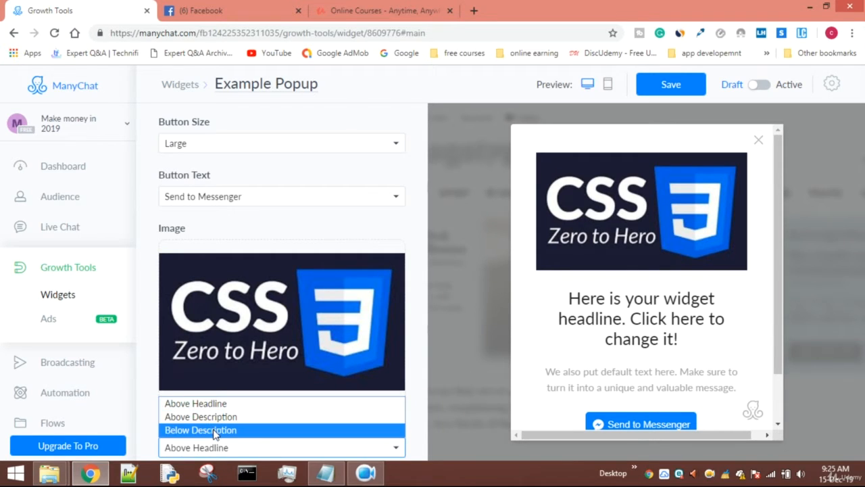
left_click(213, 430)
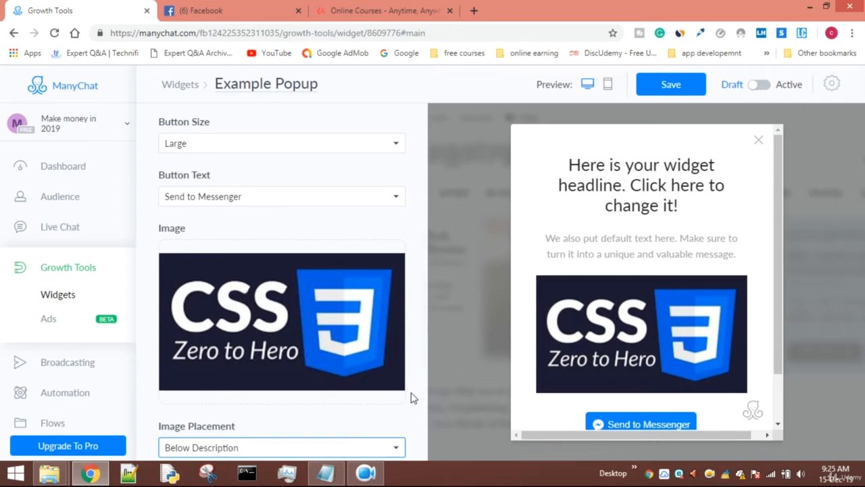
Set the popup's button size to Small in the initial state settings
scroll(351, 429, "down", 3)
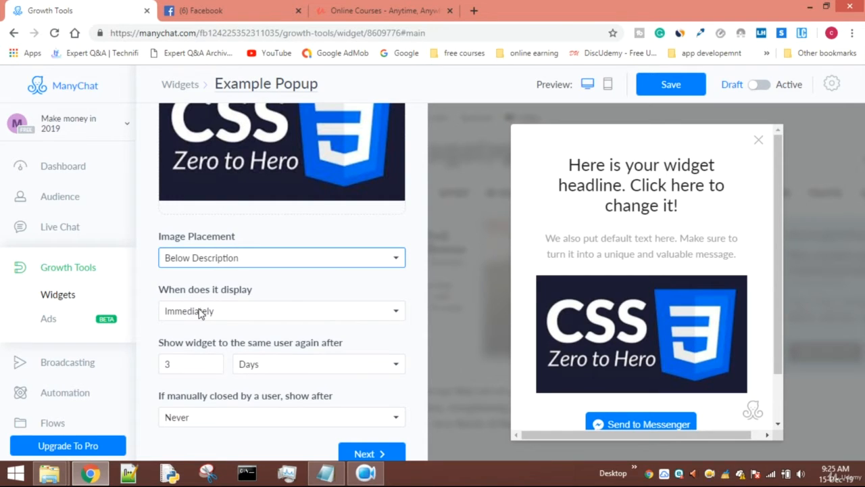
scroll(351, 303, "up", 4)
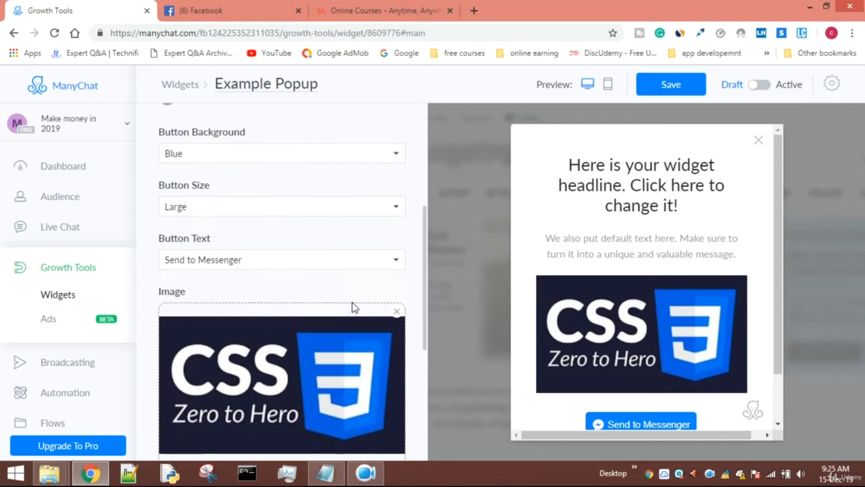
scroll(232, 267, "up", 1)
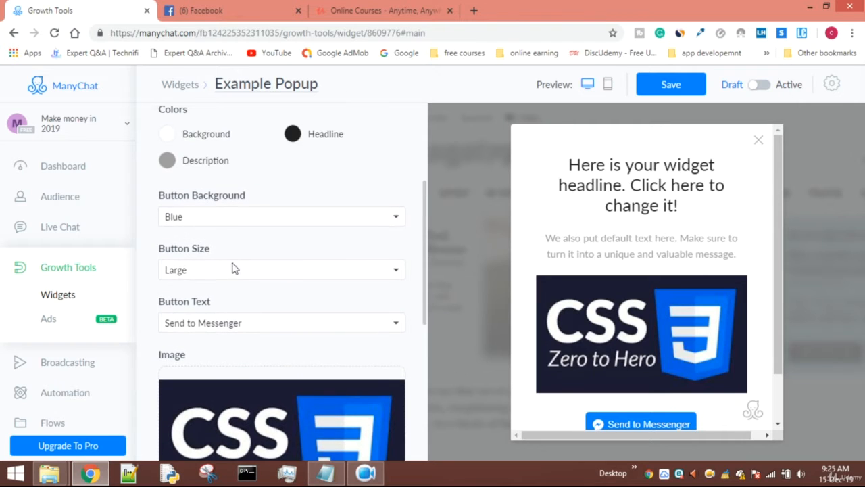
left_click(352, 277)
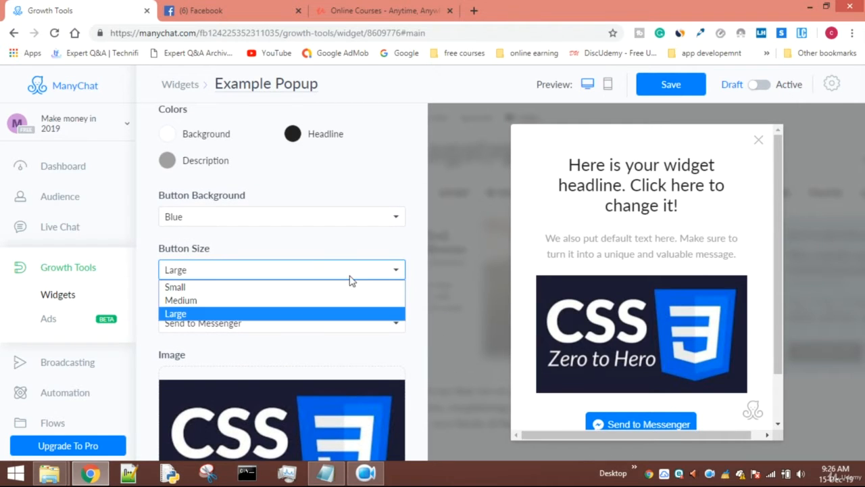
left_click(286, 290)
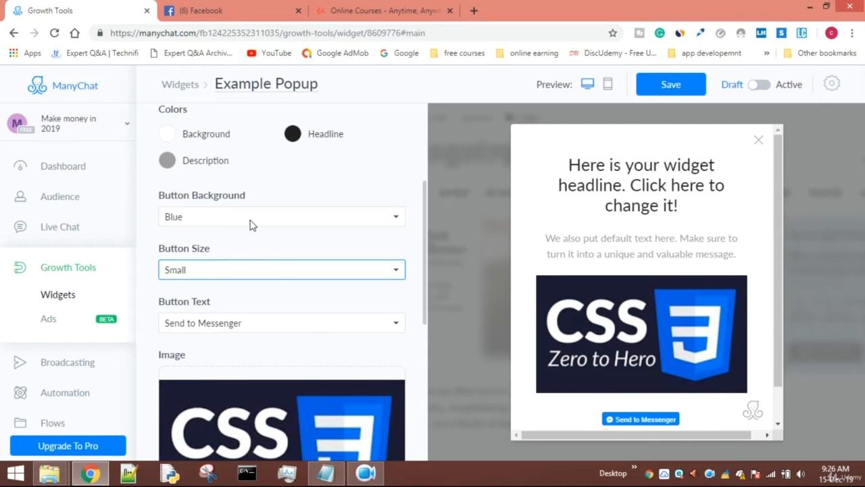
Advance the Example Popup configuration from the Initial State through the Submitted State to the Opt-In Actions stage
left_click(365, 473)
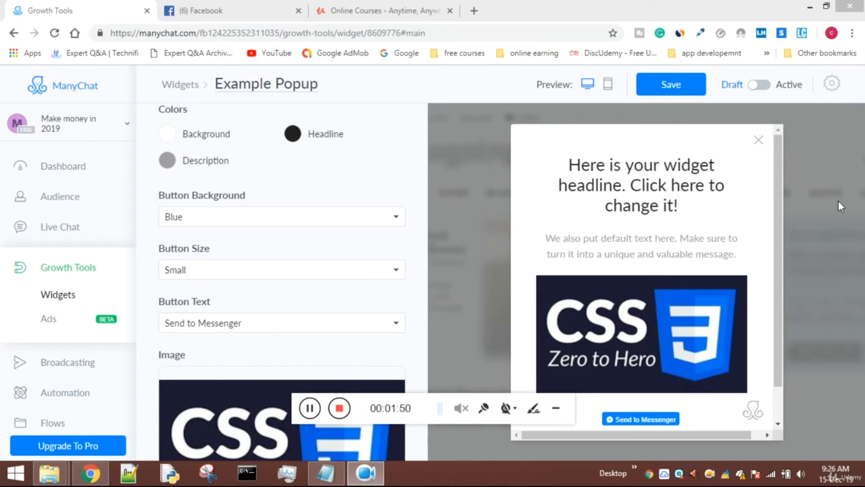
double_click(417, 257)
scroll(417, 257, "down", 4)
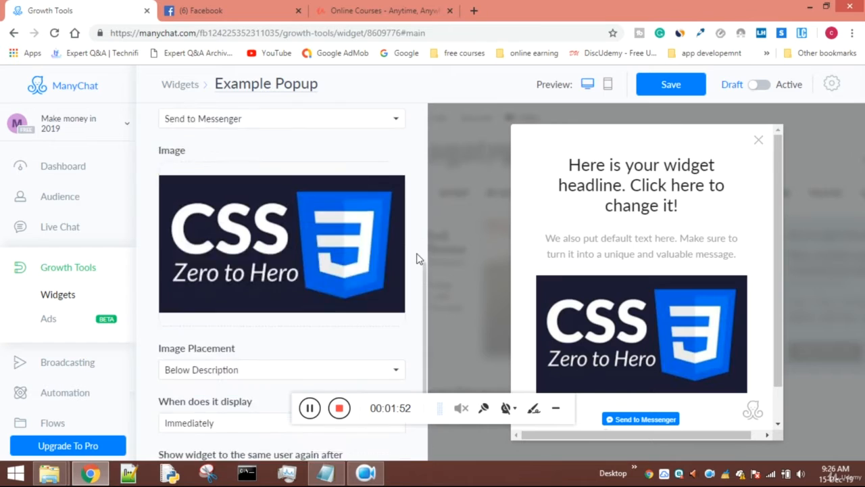
scroll(417, 257, "down", 1)
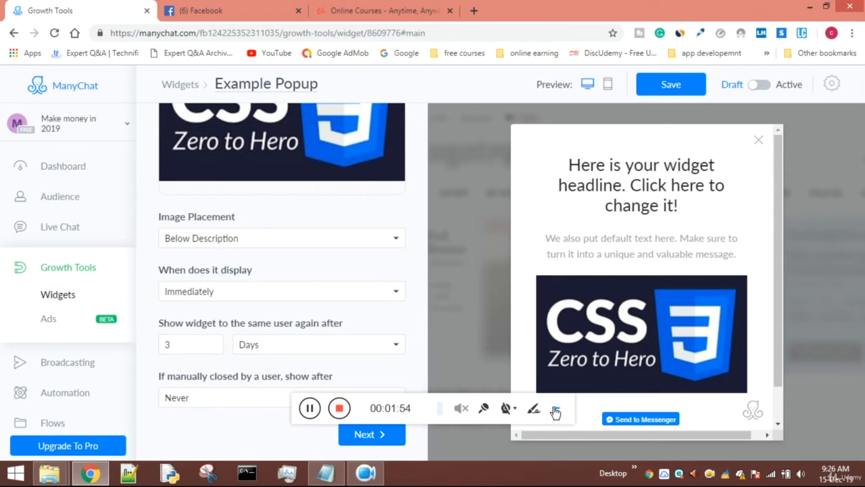
left_click(352, 446)
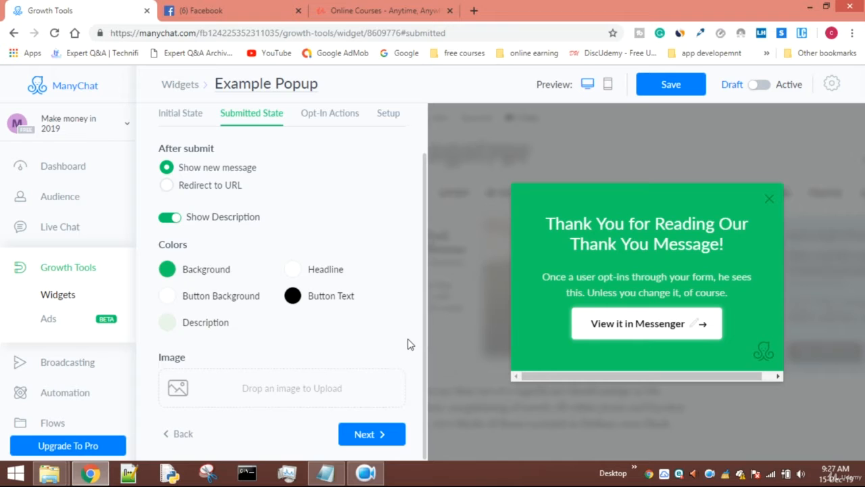
scroll(409, 341, "up", 1)
scroll(378, 338, "down", 1)
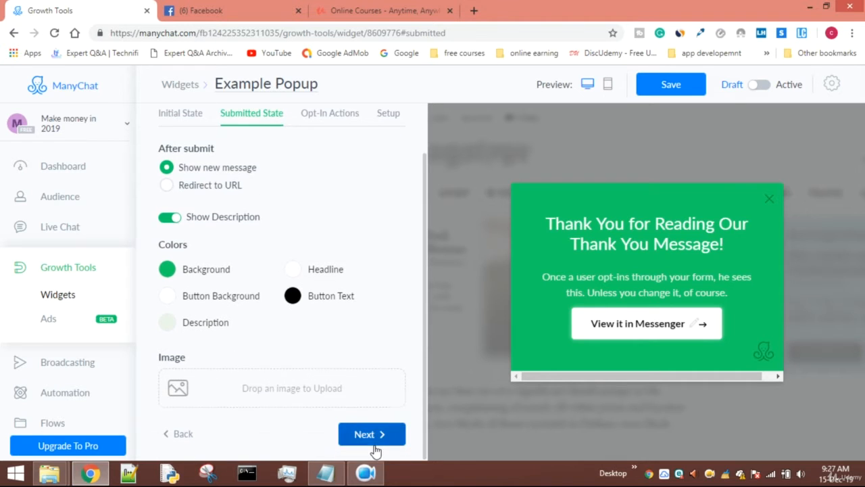
left_click(372, 438)
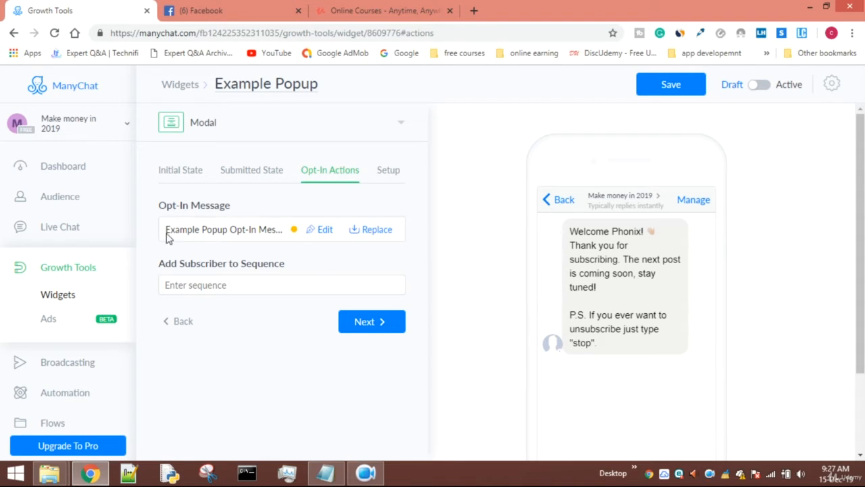
left_click(380, 230)
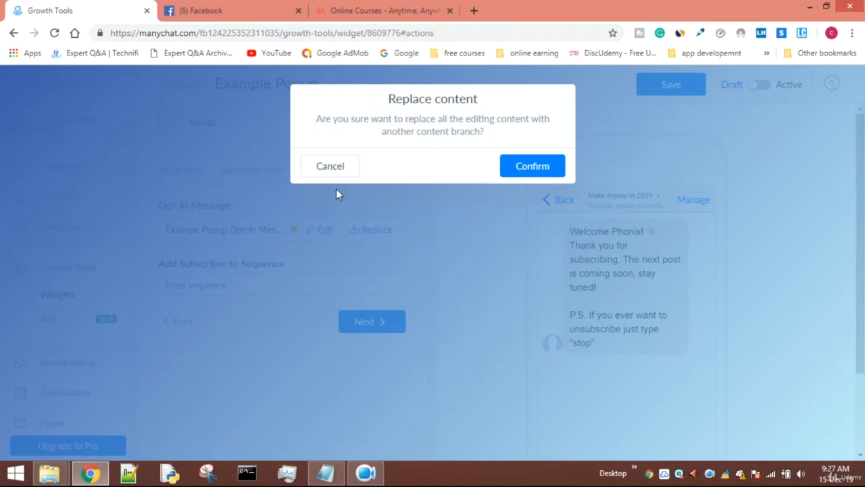
left_click(329, 167)
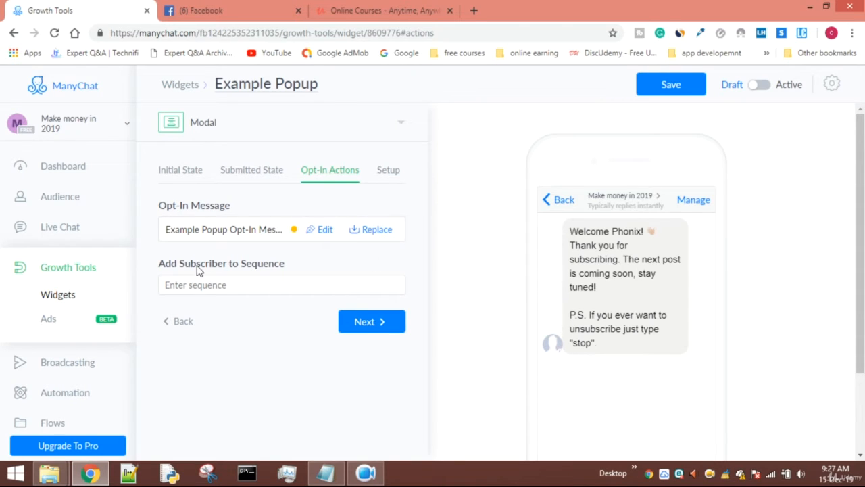
left_click(195, 286)
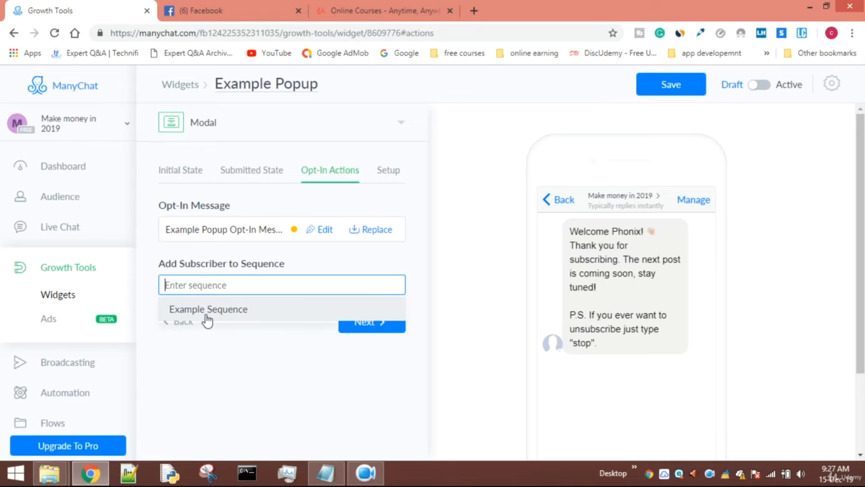
left_click(267, 399)
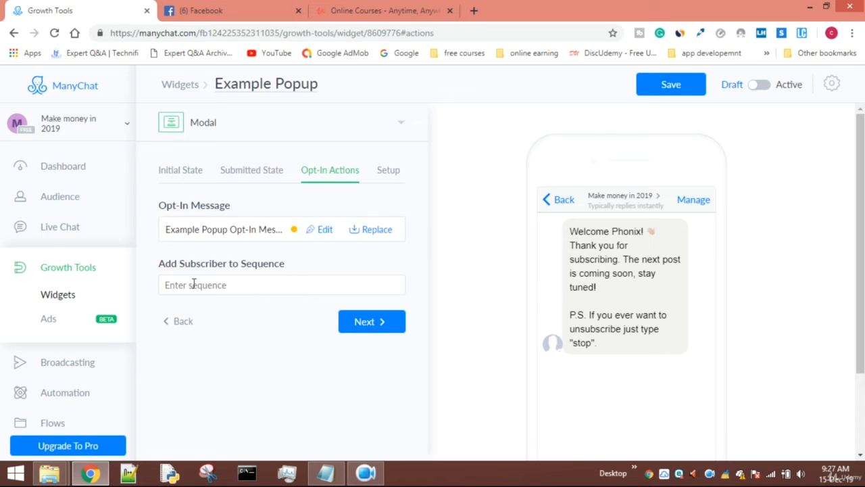
left_click(241, 284)
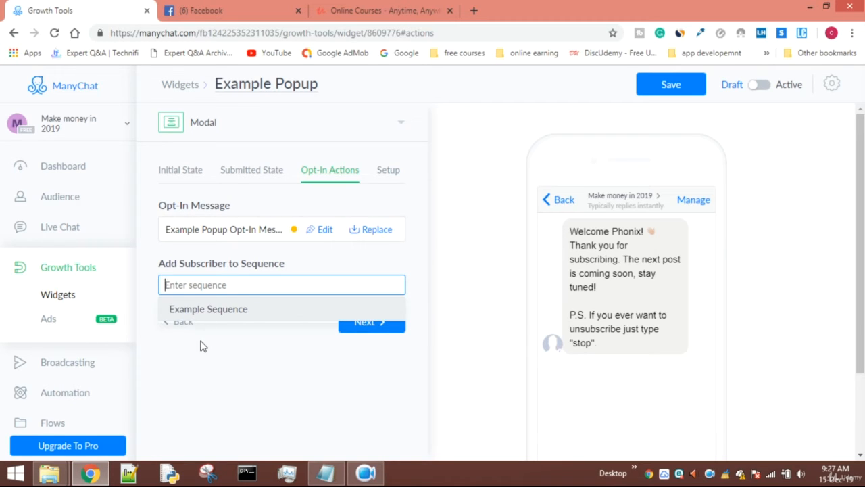
left_click(194, 378)
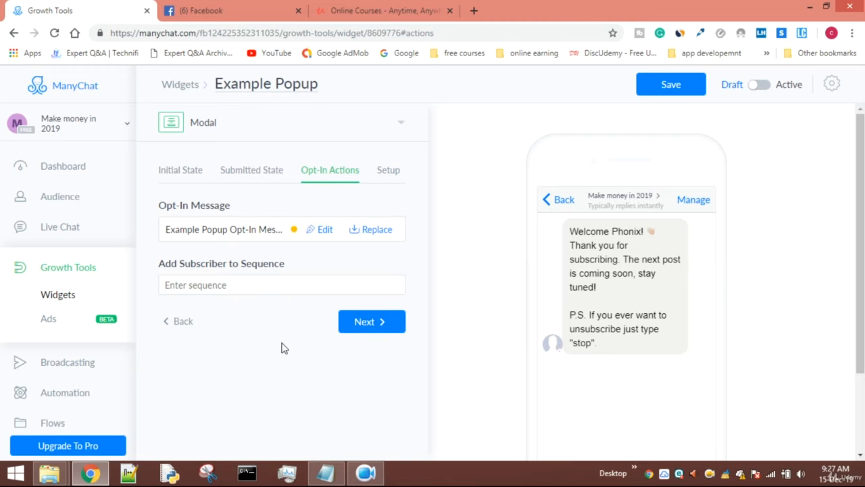
Proceed to the popup's Setup stage, restrict its devices to Mobile Only, and activate the widget with Activate & Check
left_click(348, 323)
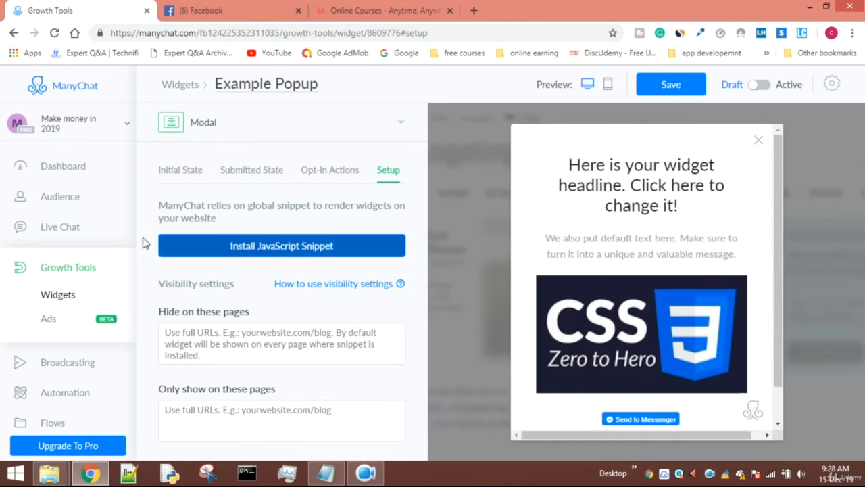
scroll(336, 288, "down", 2)
scroll(338, 294, "down", 1)
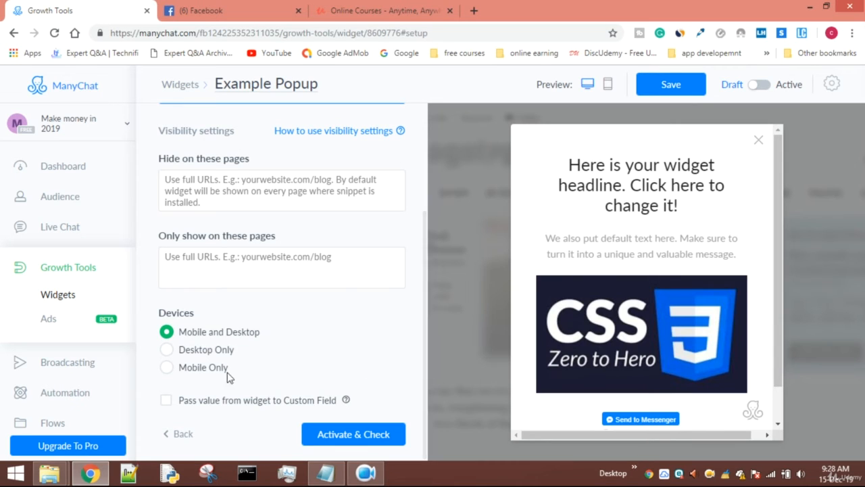
left_click(168, 353)
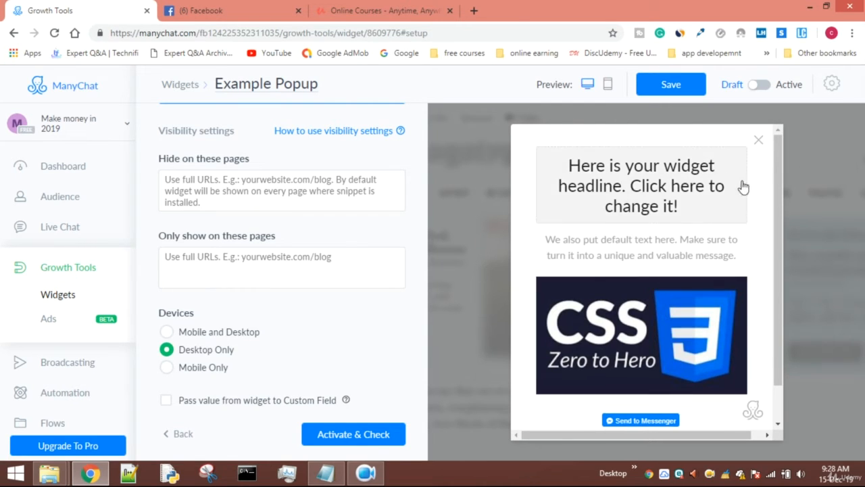
left_click(167, 367)
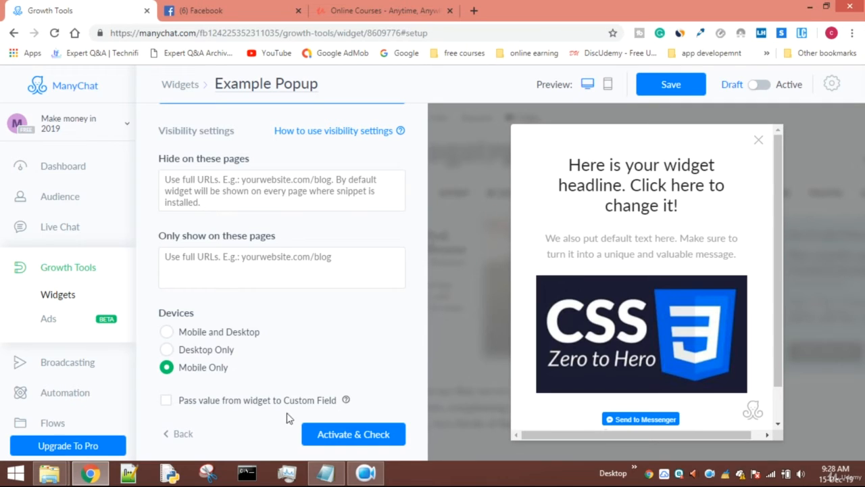
left_click(350, 440)
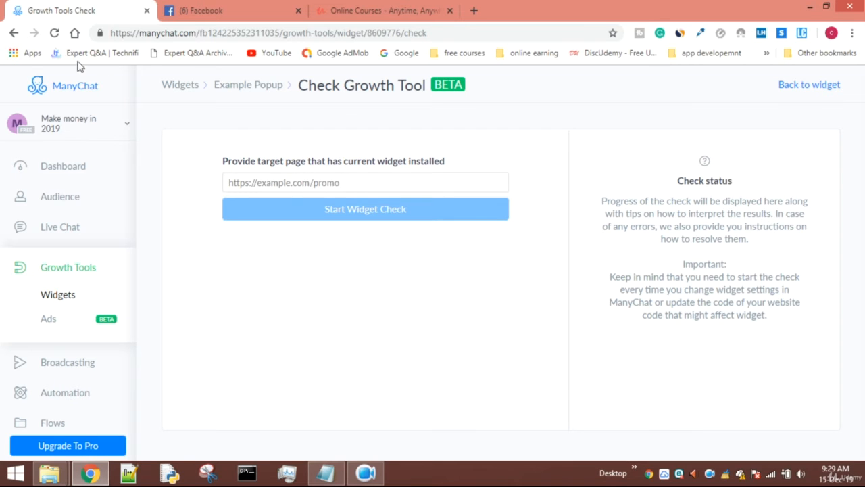
Leave the growth tool check page and return to the list of growth tool widgets
left_click(14, 32)
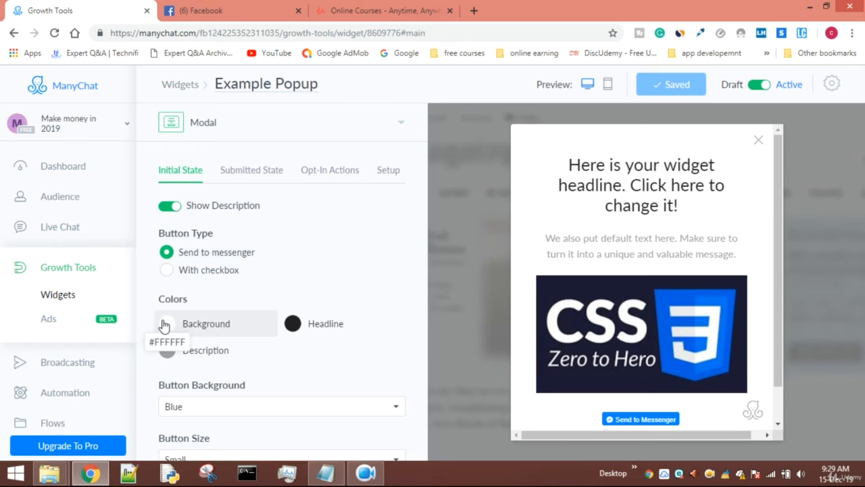
left_click(58, 296)
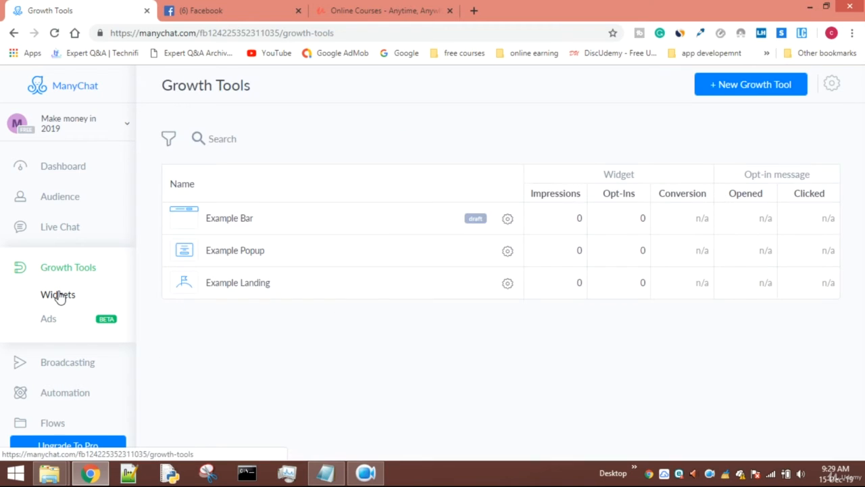
left_click(367, 472)
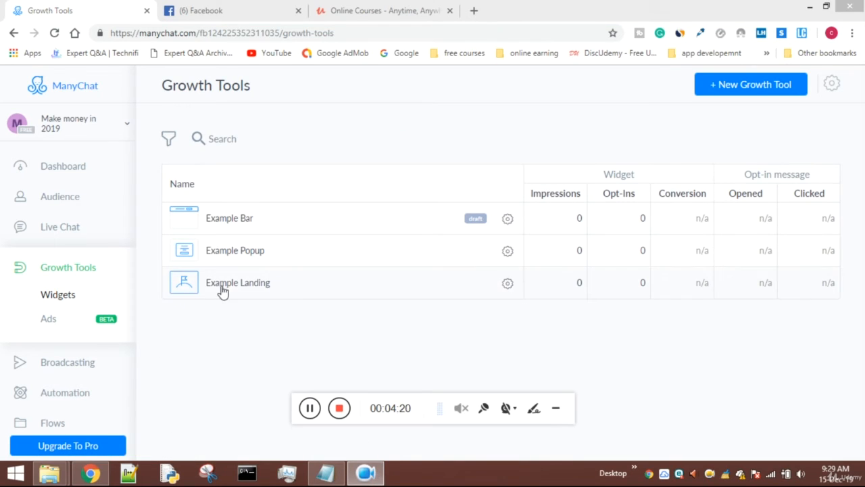
Open the Example Landing widget and set its button size to Medium in the initial state settings
left_click(256, 288)
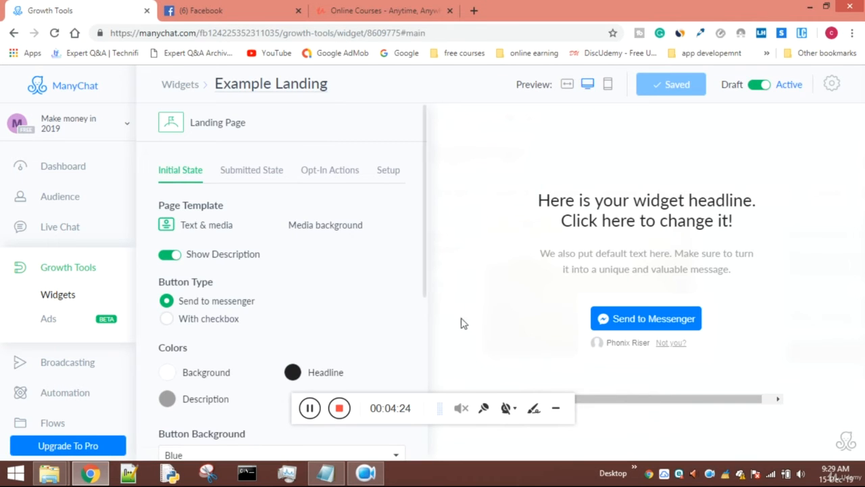
left_click(555, 409)
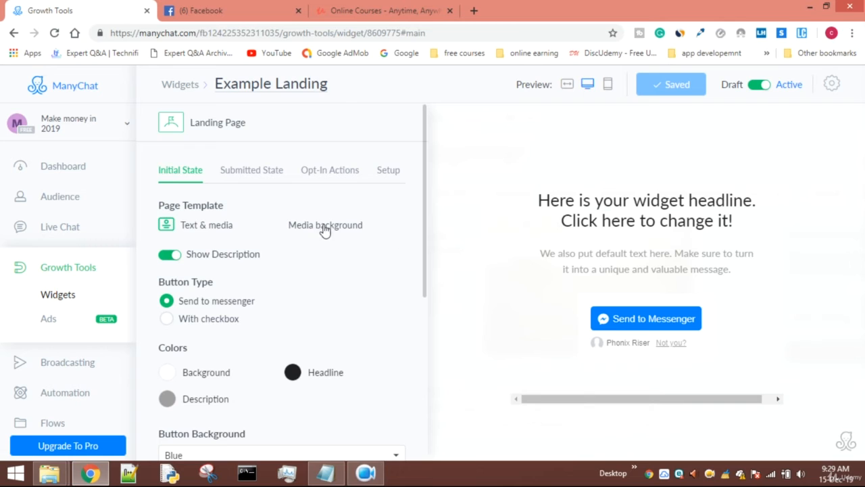
scroll(320, 268, "down", 1)
scroll(321, 268, "down", 1)
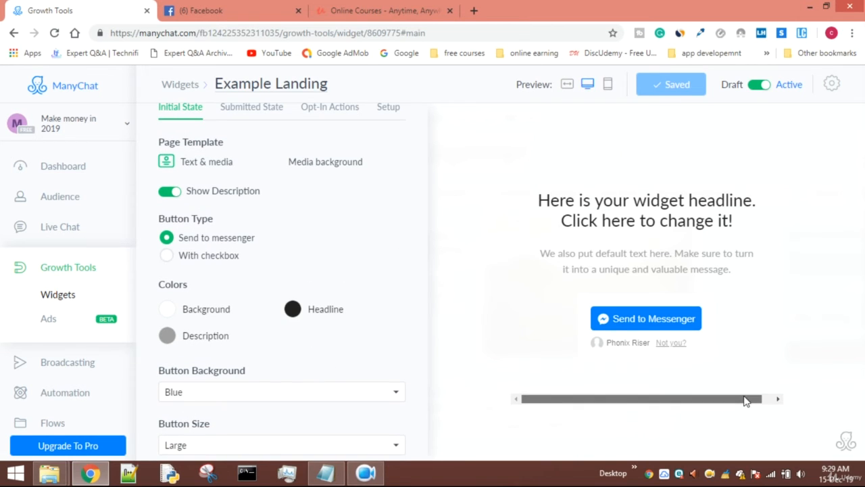
scroll(367, 304, "down", 5)
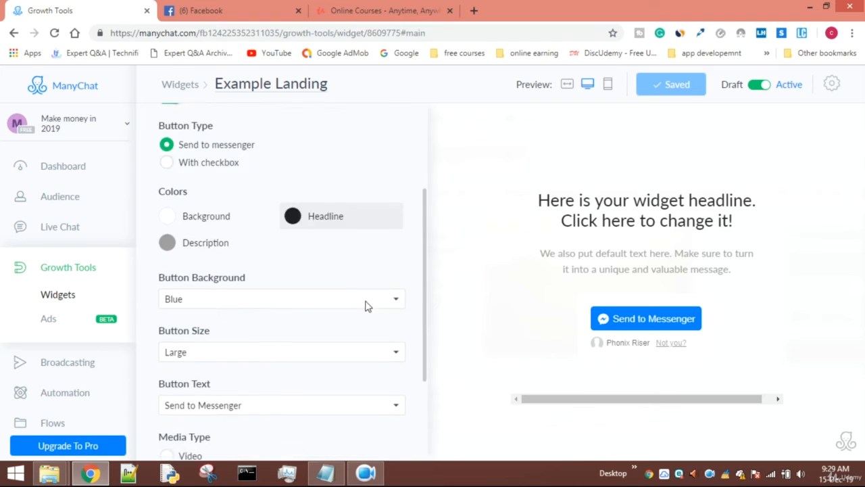
left_click(271, 257)
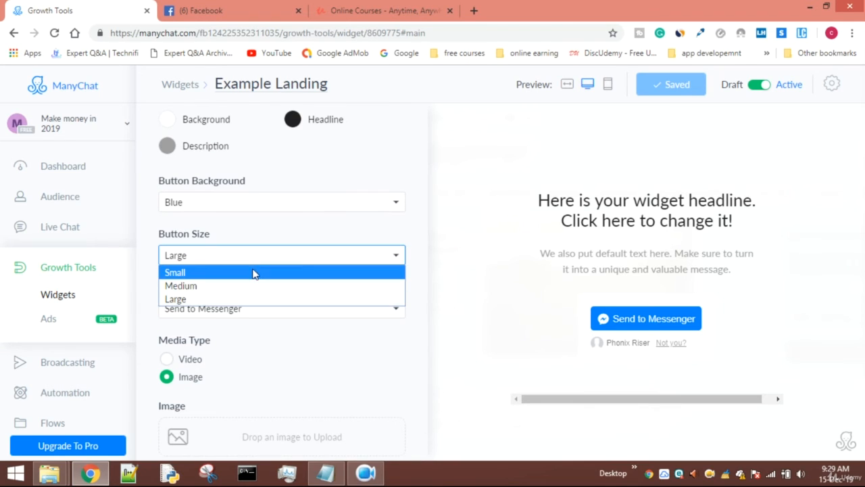
left_click(251, 287)
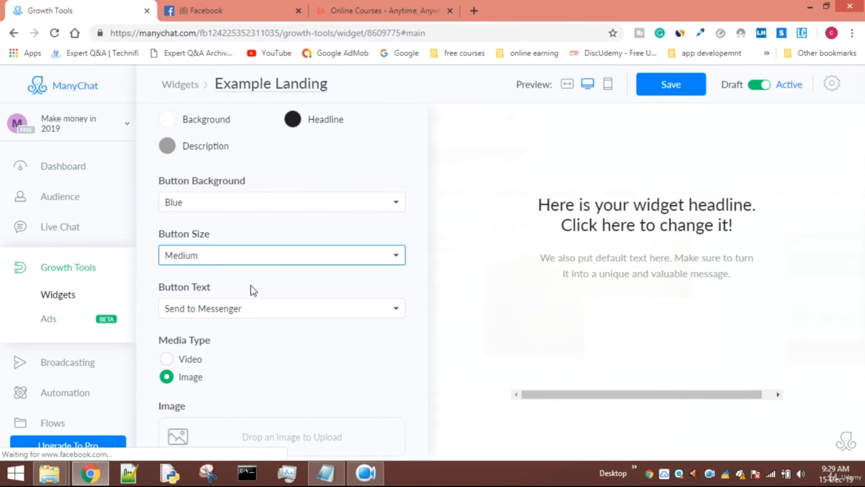
Upload the "digital marketing1" picture from the chatbottutorial folder as the landing page's image
scroll(367, 338, "down", 2)
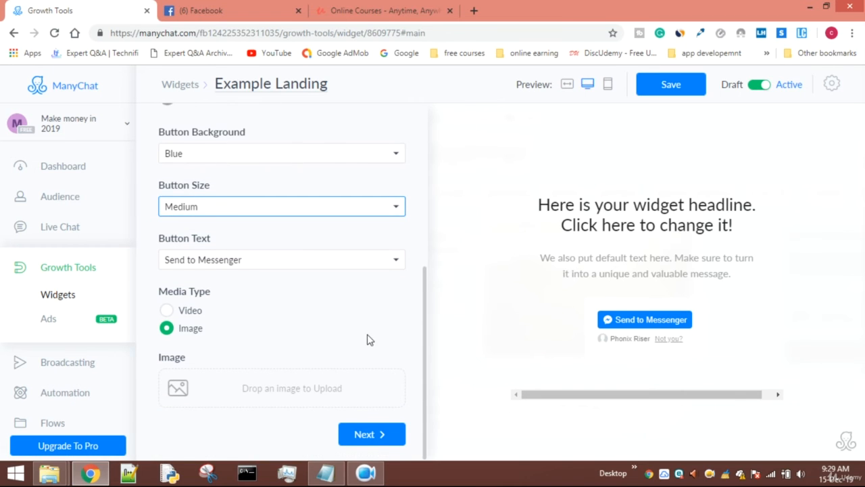
left_click(288, 402)
left_click(585, 162)
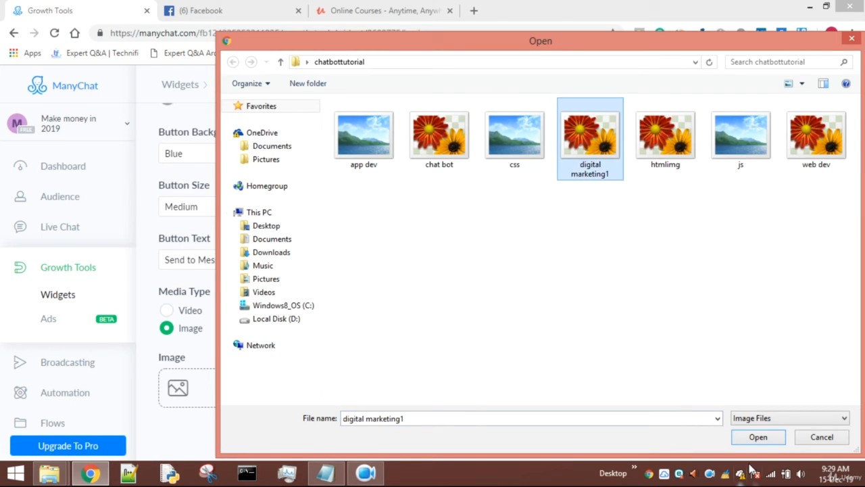
left_click(757, 436)
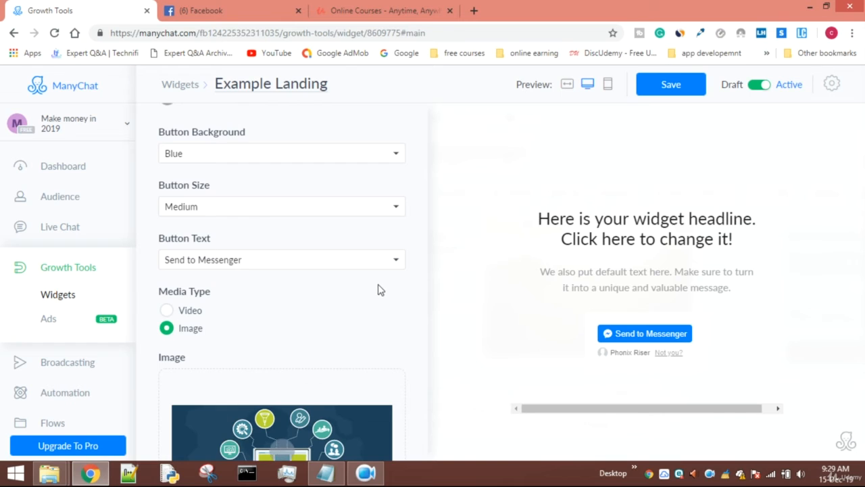
Proceed to the landing page's Submitted State and set its after-submit behaviour to Redirect to URL
scroll(378, 291, "down", 3)
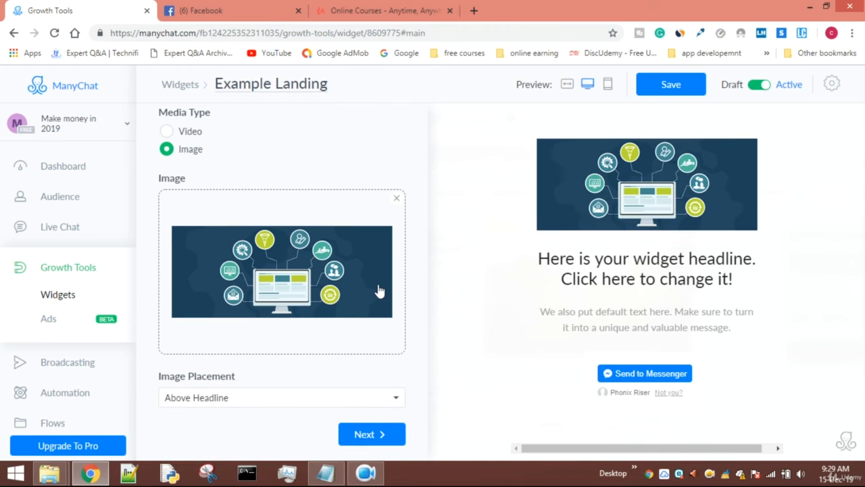
left_click(386, 438)
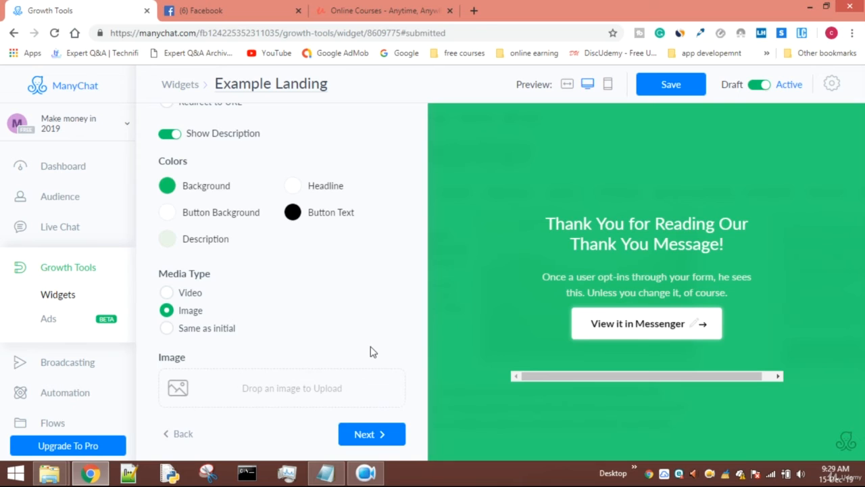
scroll(372, 349, "up", 3)
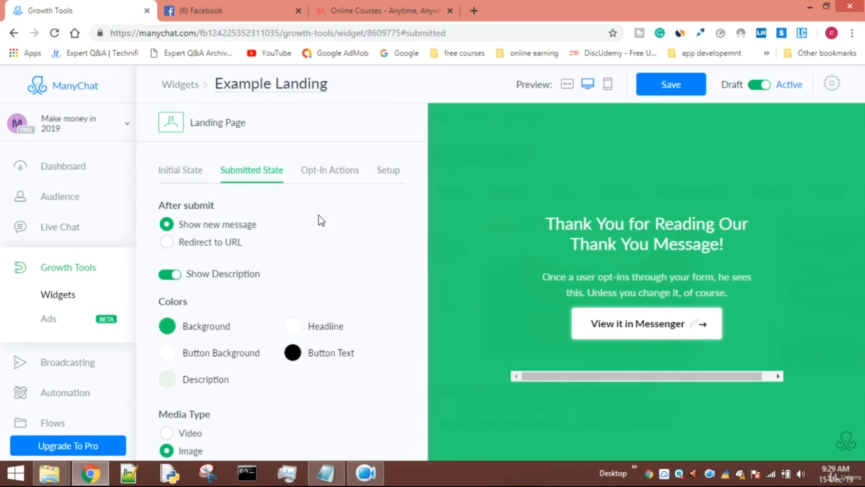
scroll(349, 257, "down", 2)
scroll(270, 237, "up", 2)
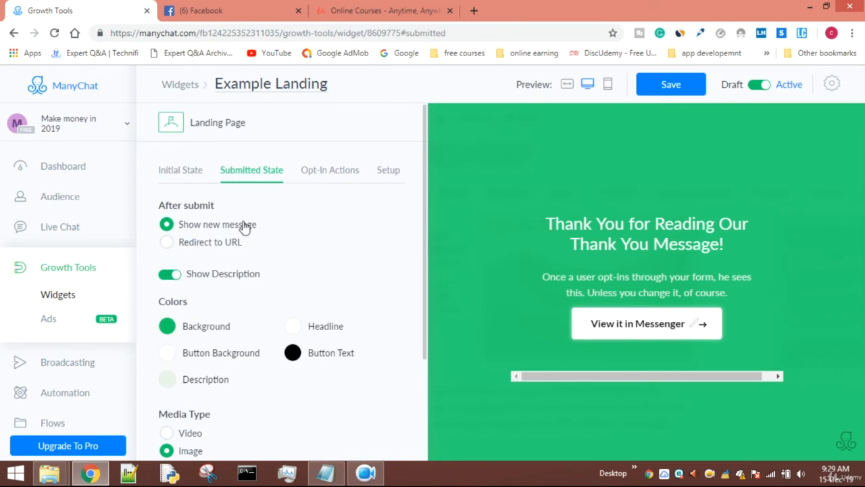
left_click(169, 241)
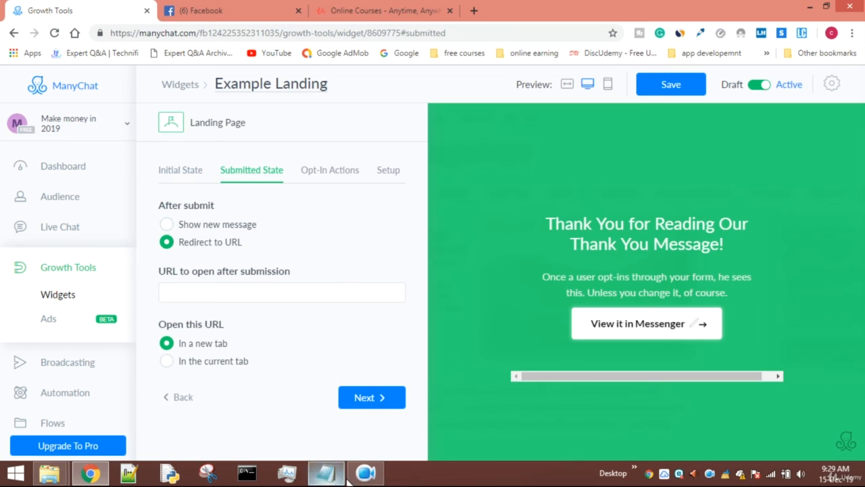
Copy the js link from the links file in Notepad into the landing page's URL to open after submission
left_click(327, 473)
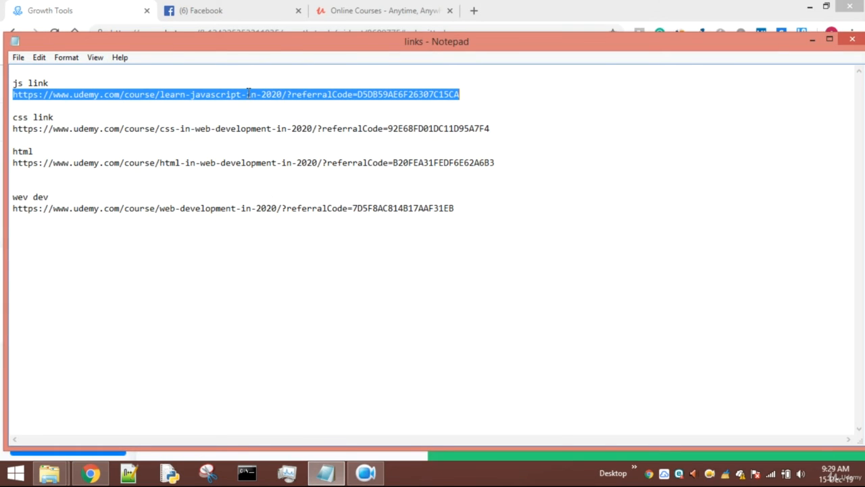
left_click(90, 473)
left_click(232, 292)
key("ctrl+v")
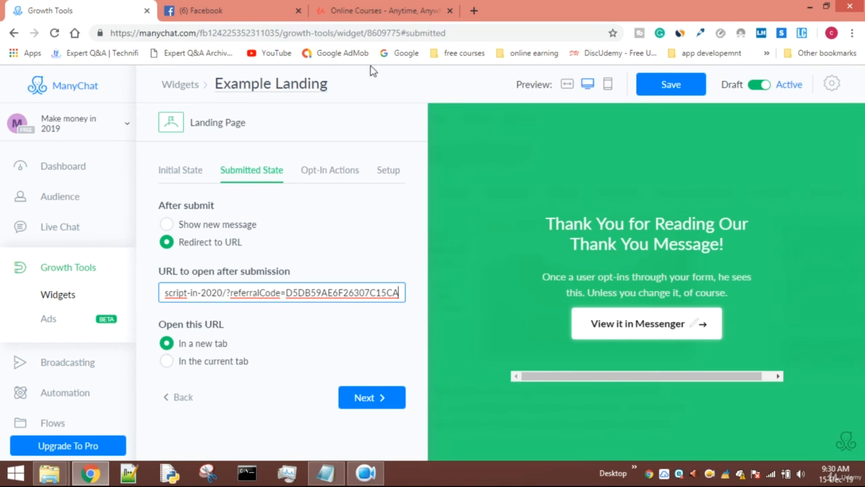
Compare opening Udemy's Office Productivity link in a new tab and in the current tab, close the extra tab, and return to ManyChat
left_click(357, 10)
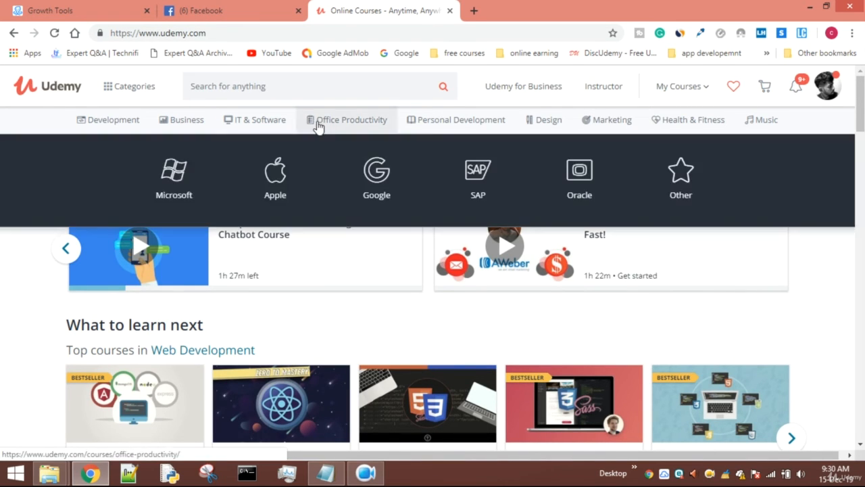
right_click(317, 127)
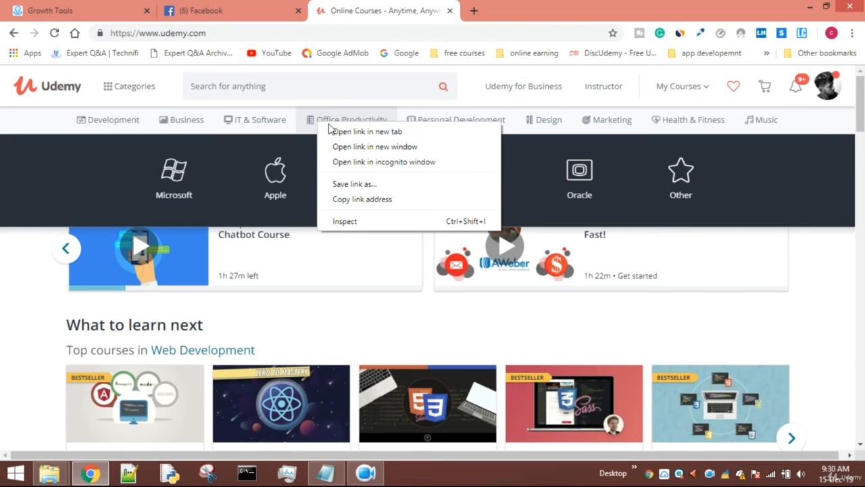
left_click(339, 132)
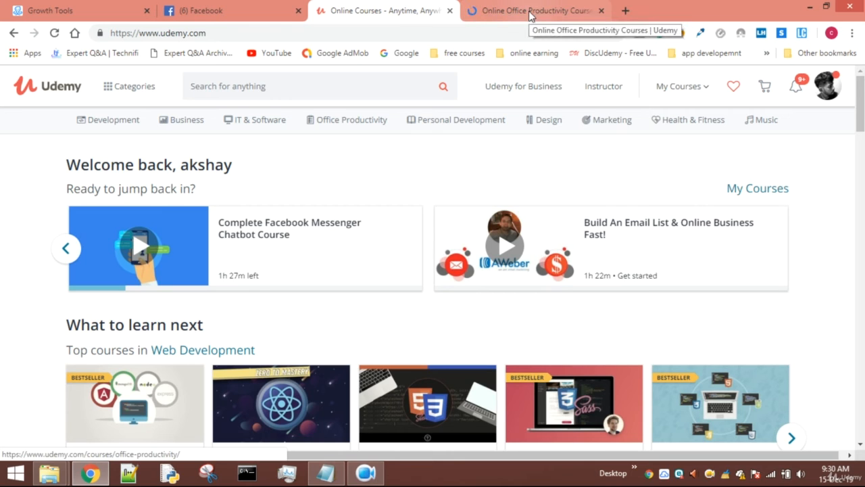
left_click(337, 125)
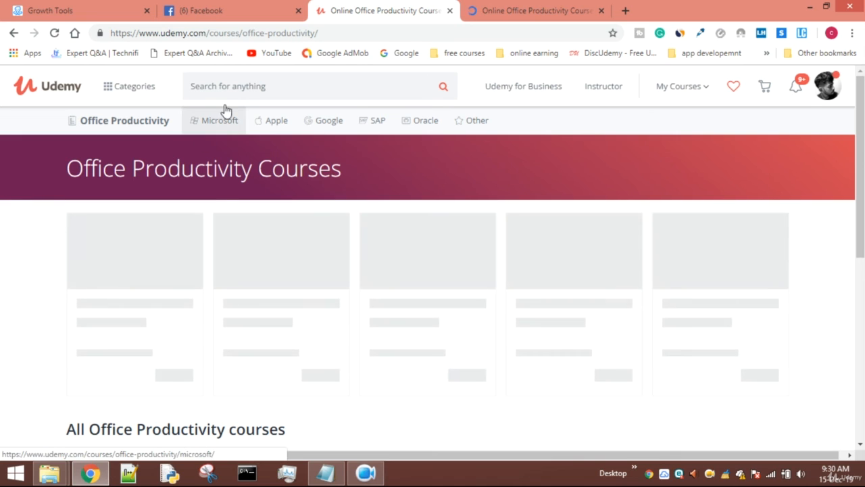
left_click(518, 10)
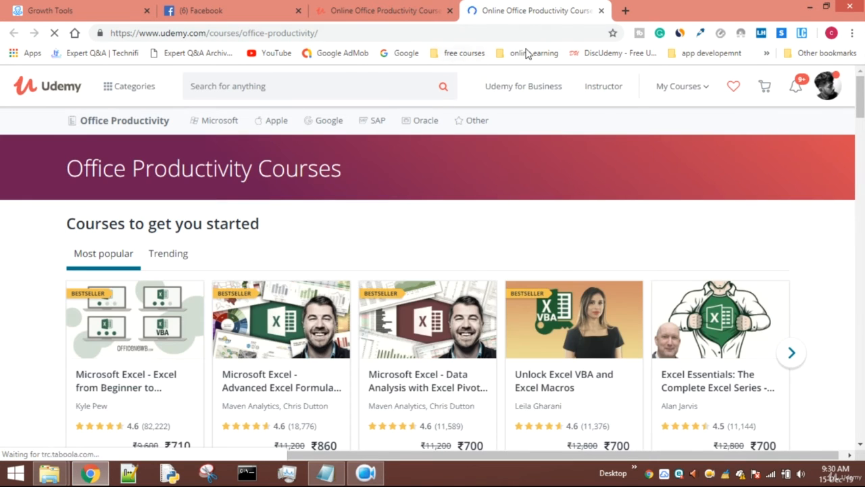
left_click(601, 10)
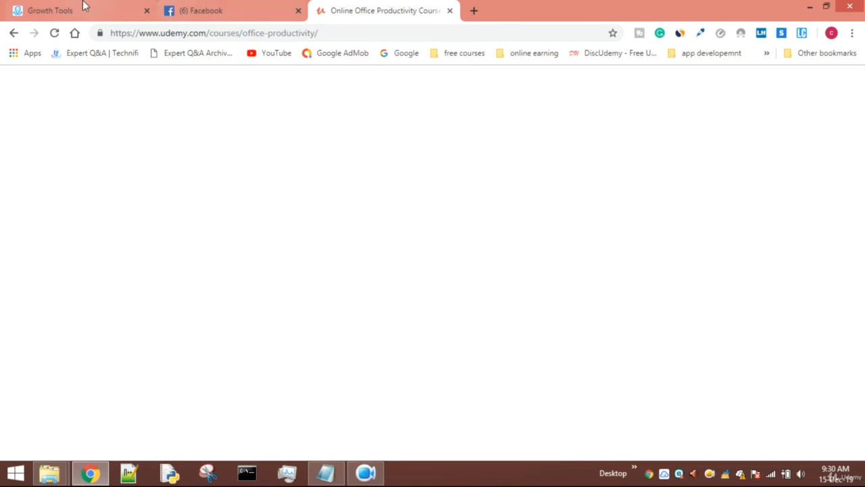
left_click(77, 8)
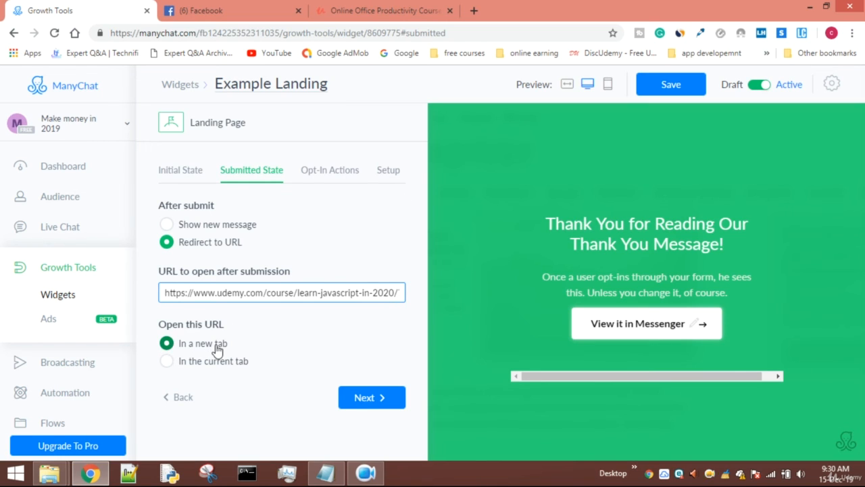
Advance the landing page configuration from the Submitted State through Opt-In Actions to the Setup stage
left_click(358, 399)
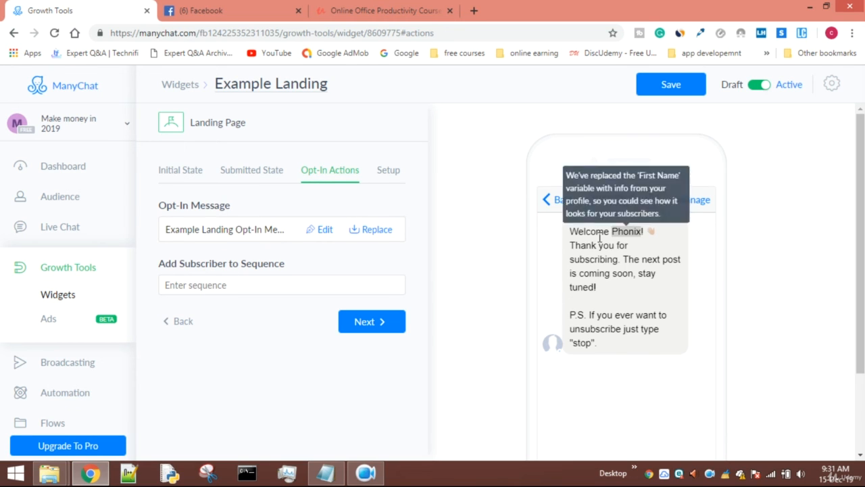
left_click(377, 330)
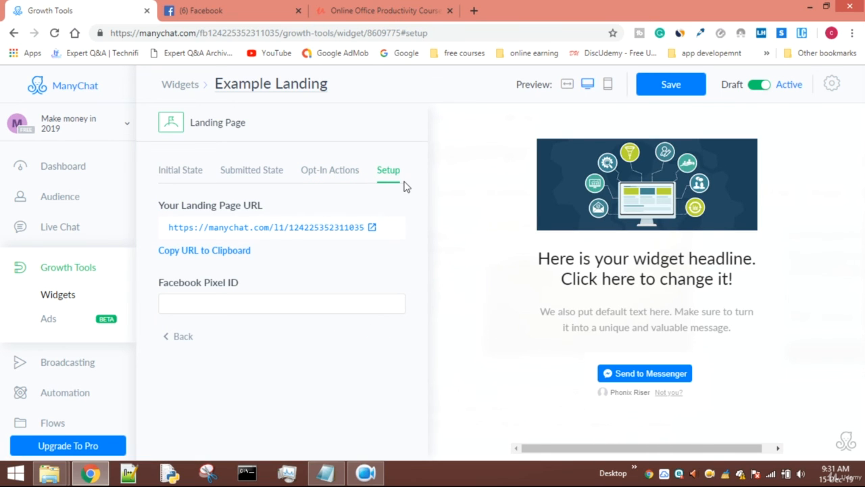